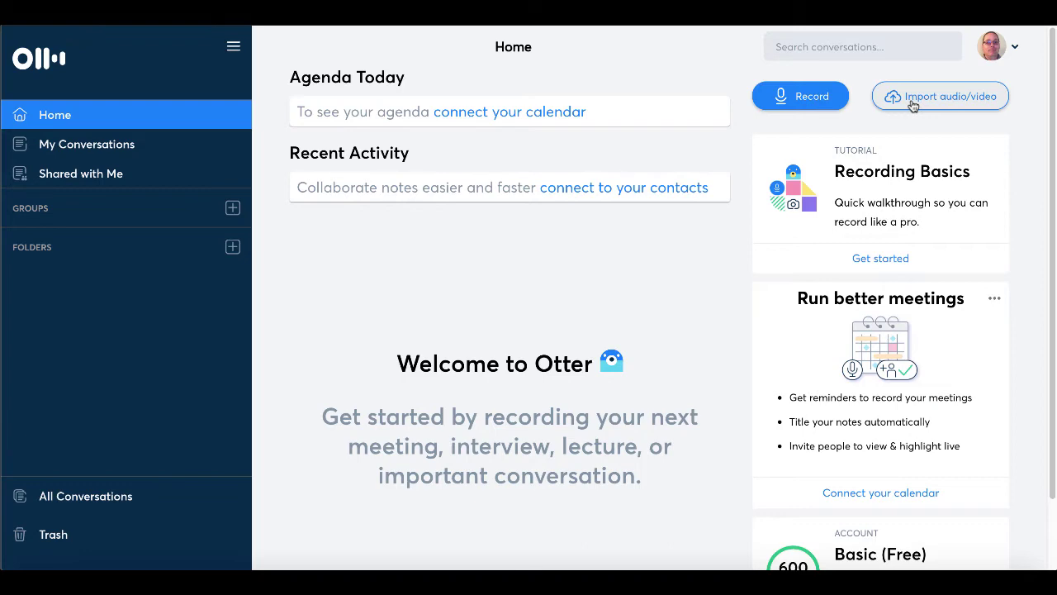
# - Import the video Otter_AI_vs_Content_Samurai_Automated_Transcprition.mp4 from the Downloads folder for transcription
pyautogui.click(913, 103)
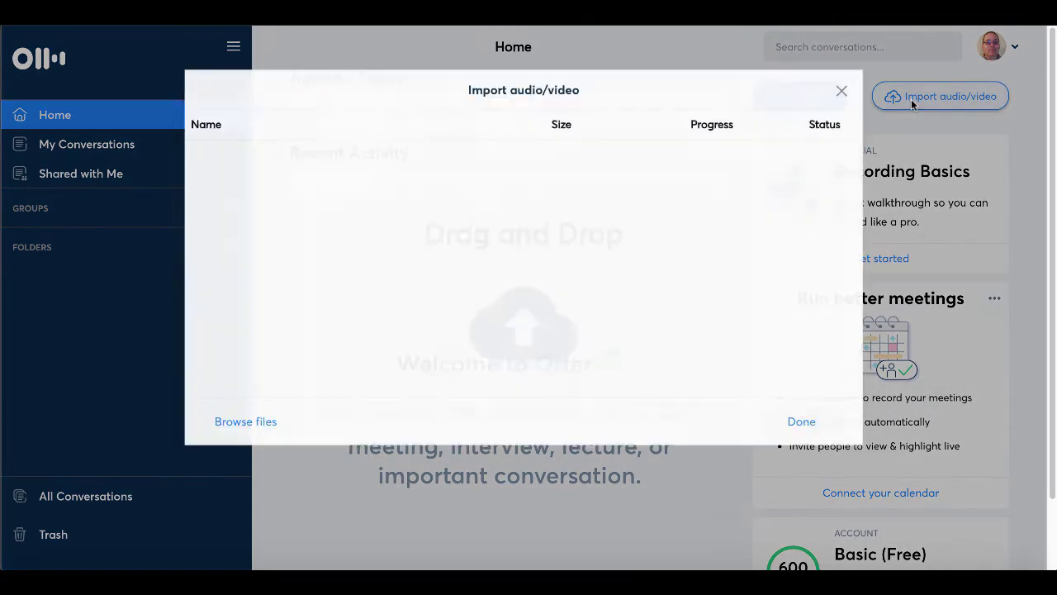
pyautogui.click(253, 426)
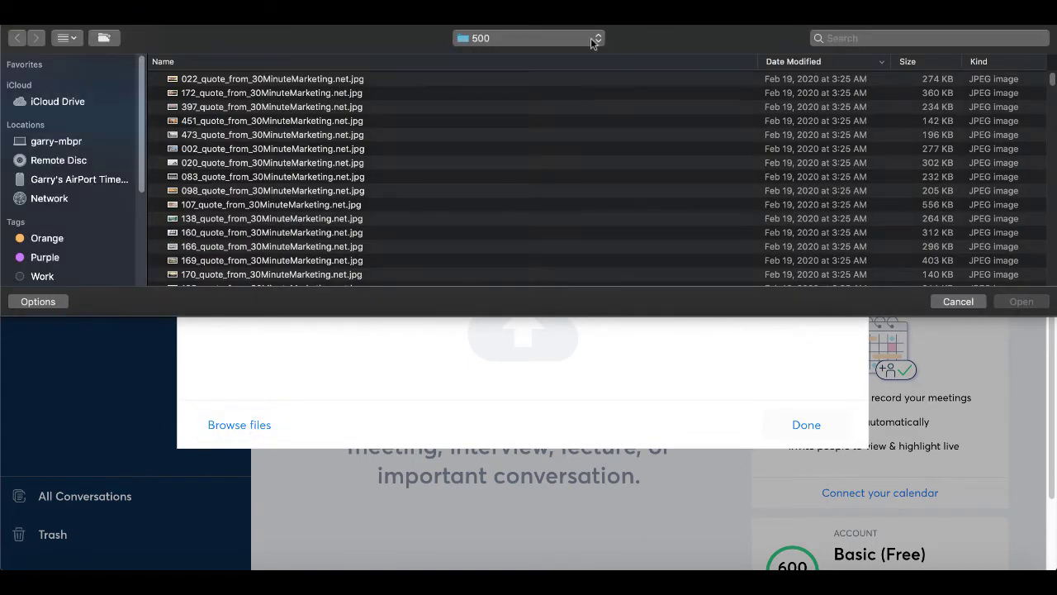
pyautogui.click(592, 40)
pyautogui.click(499, 83)
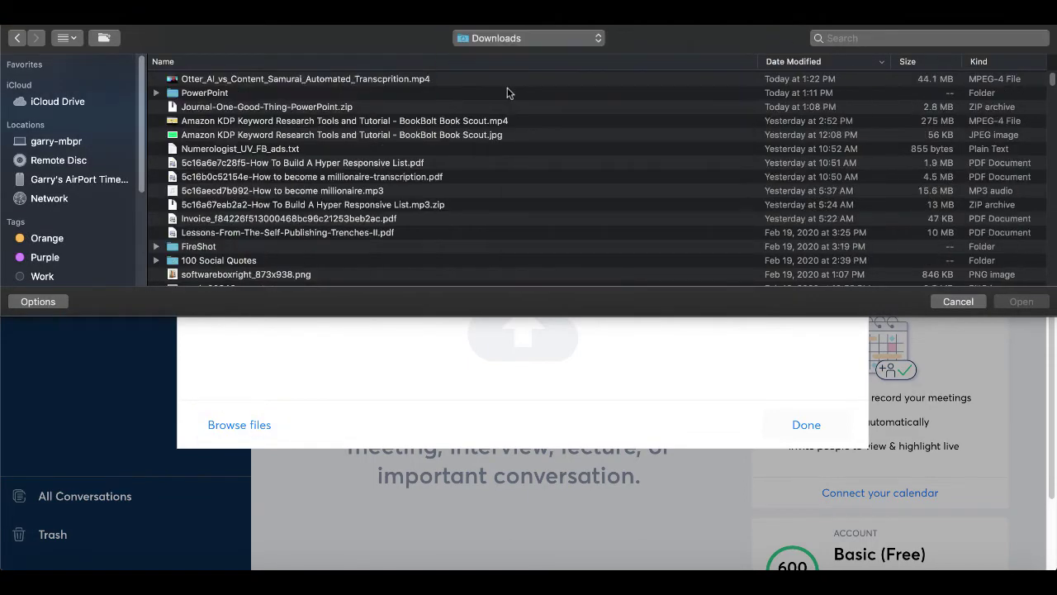
pyautogui.click(383, 80)
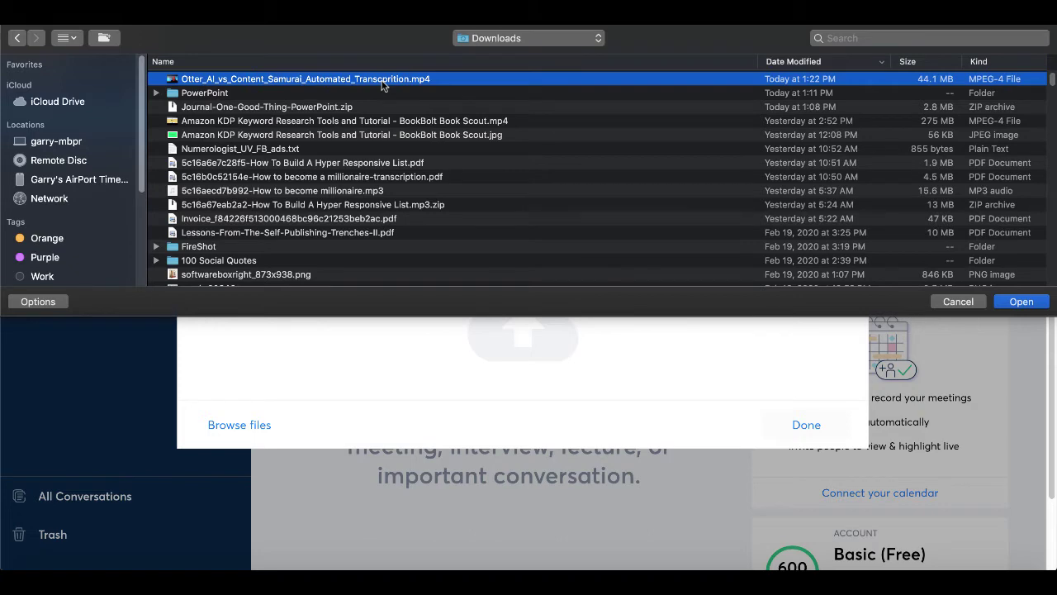
pyautogui.click(1020, 301)
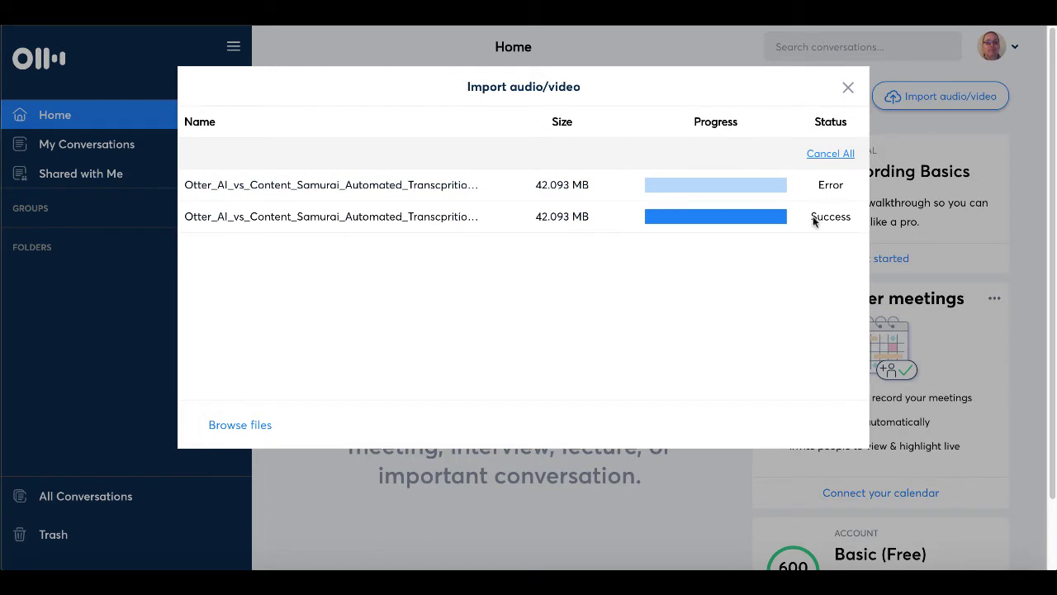
# - Close the import window, stopping unfinished imports, and choose to be notified but dismiss the browser's notification permission request
pyautogui.click(849, 87)
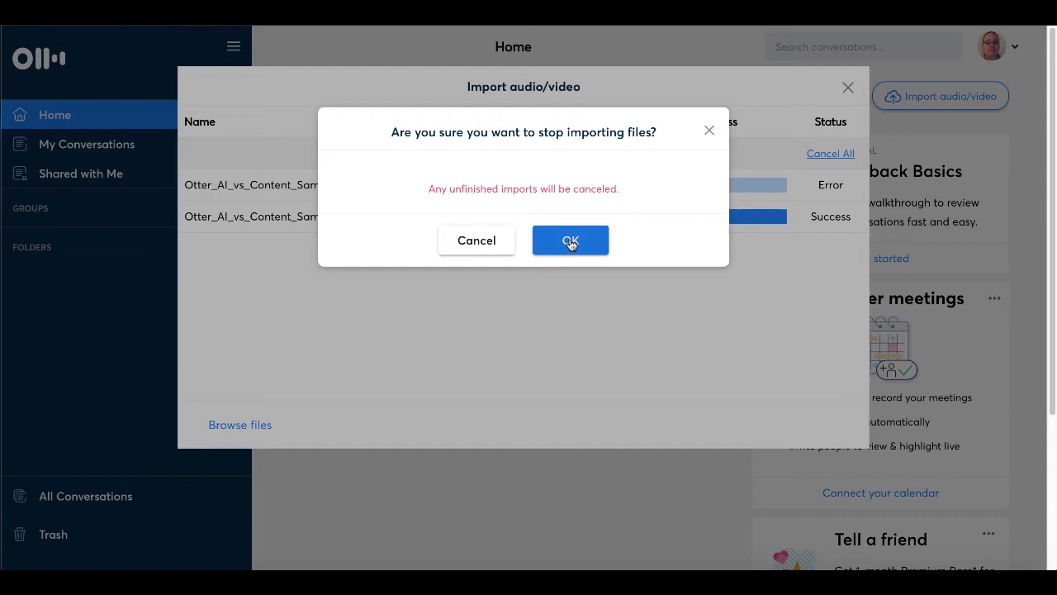
pyautogui.click(570, 241)
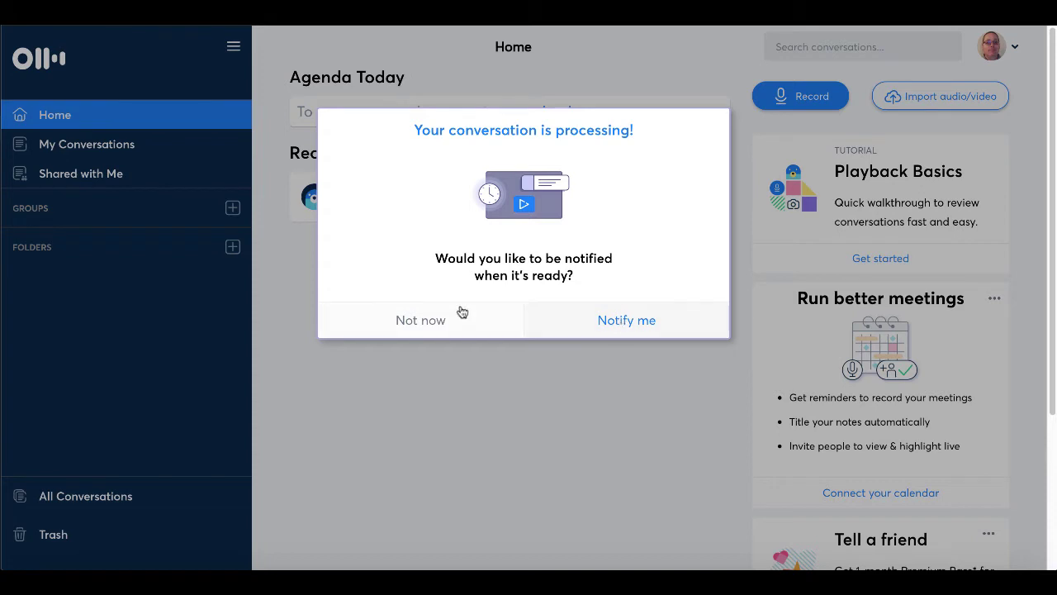
pyautogui.click(598, 318)
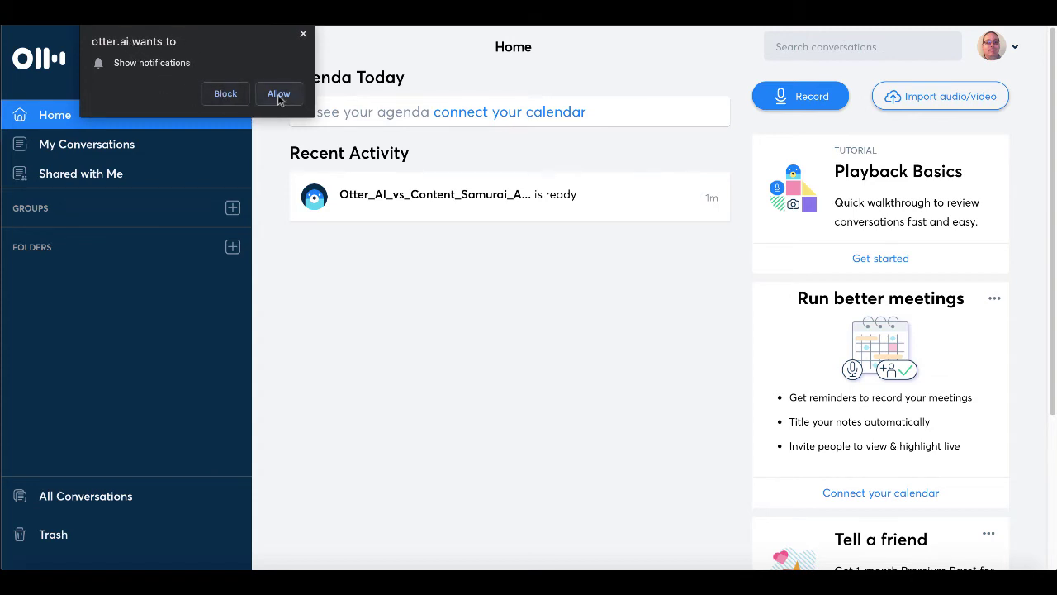
pyautogui.click(303, 34)
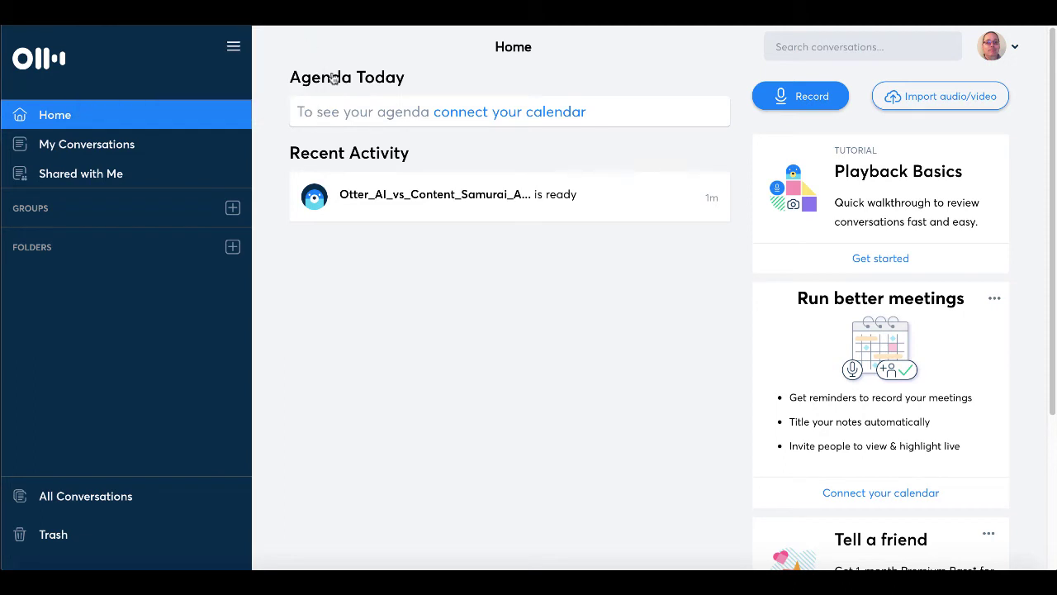
# - Open the imported conversation from the recent activity, postpone the playback tutorial, and read through the transcript
pyautogui.click(400, 201)
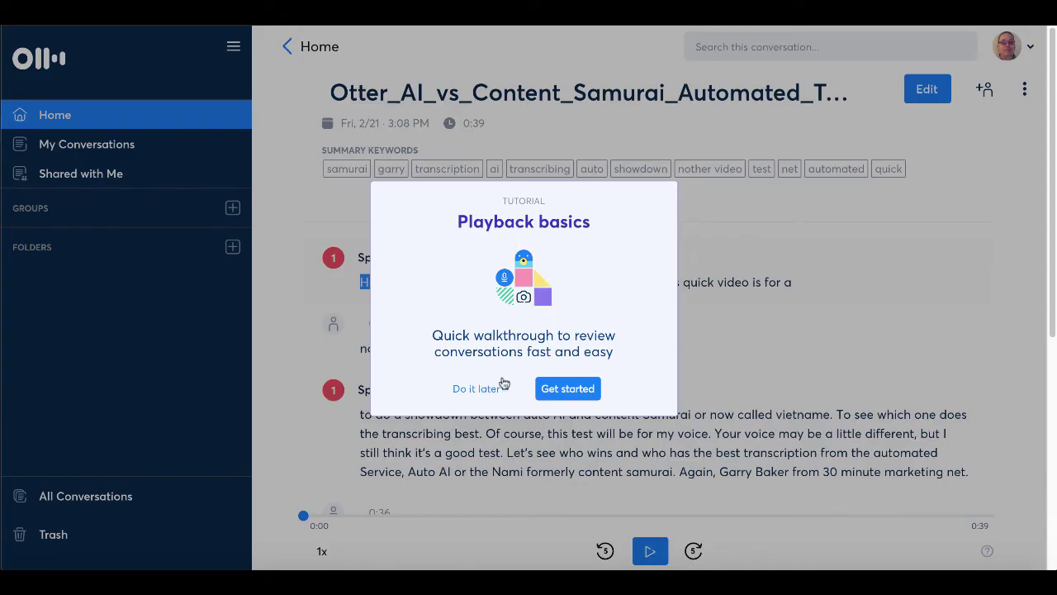
pyautogui.click(476, 388)
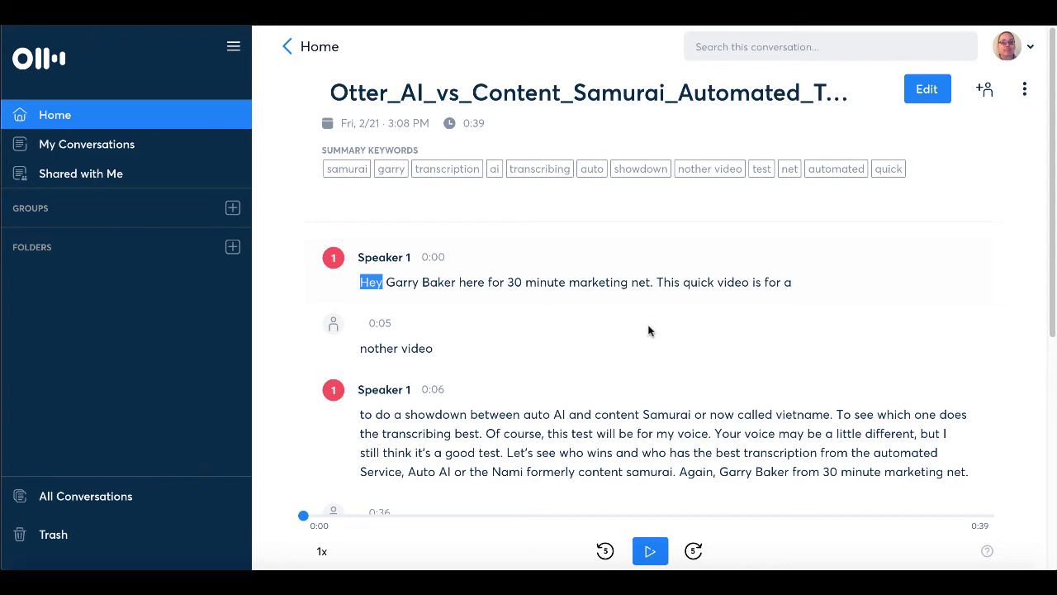
pyautogui.scroll(-1, 649, 331)
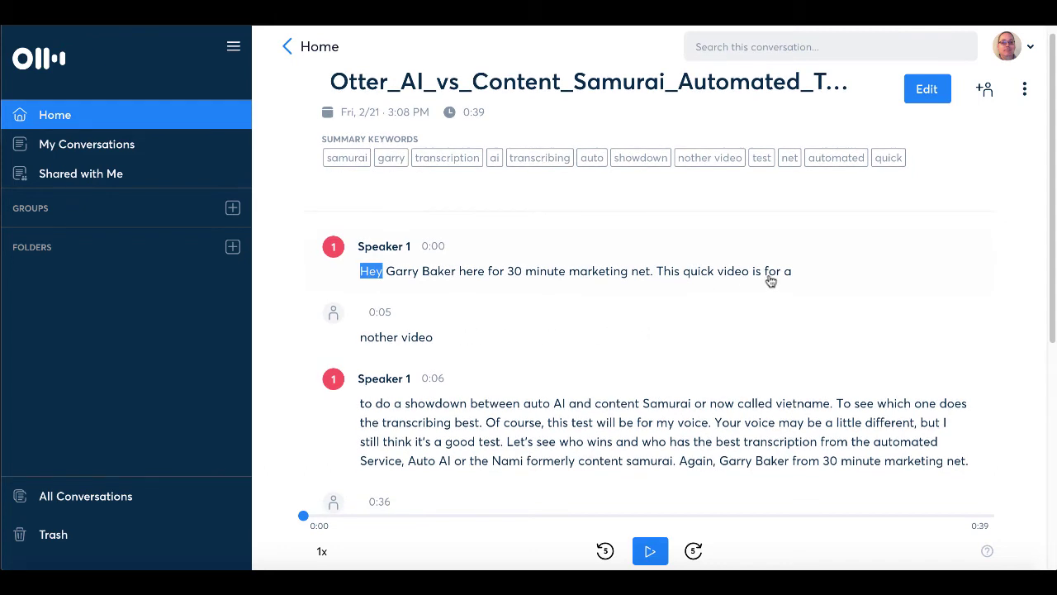
pyautogui.scroll(-1, 523, 339)
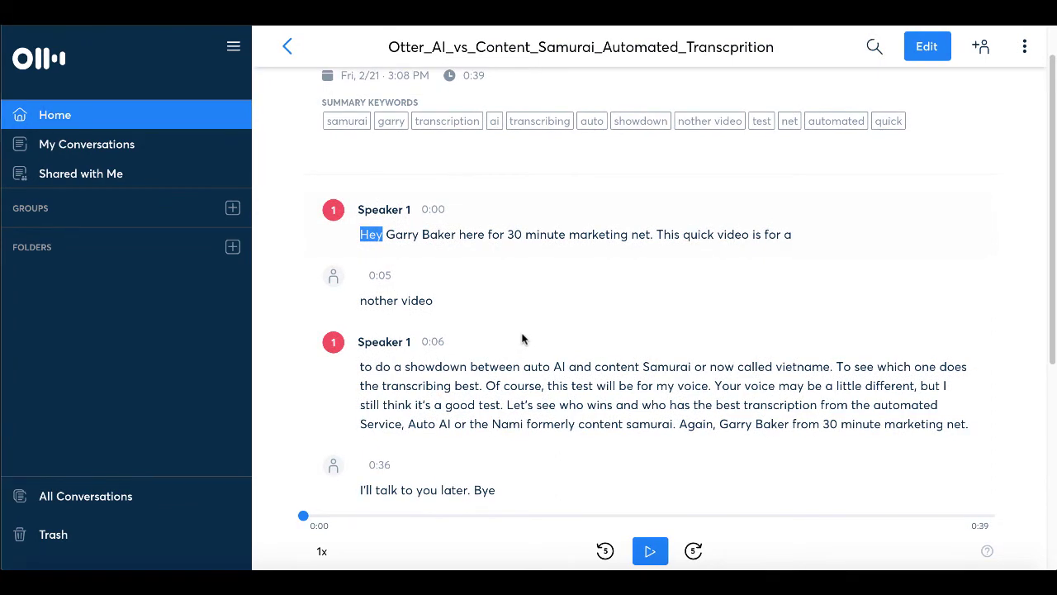
pyautogui.scroll(-3, 522, 339)
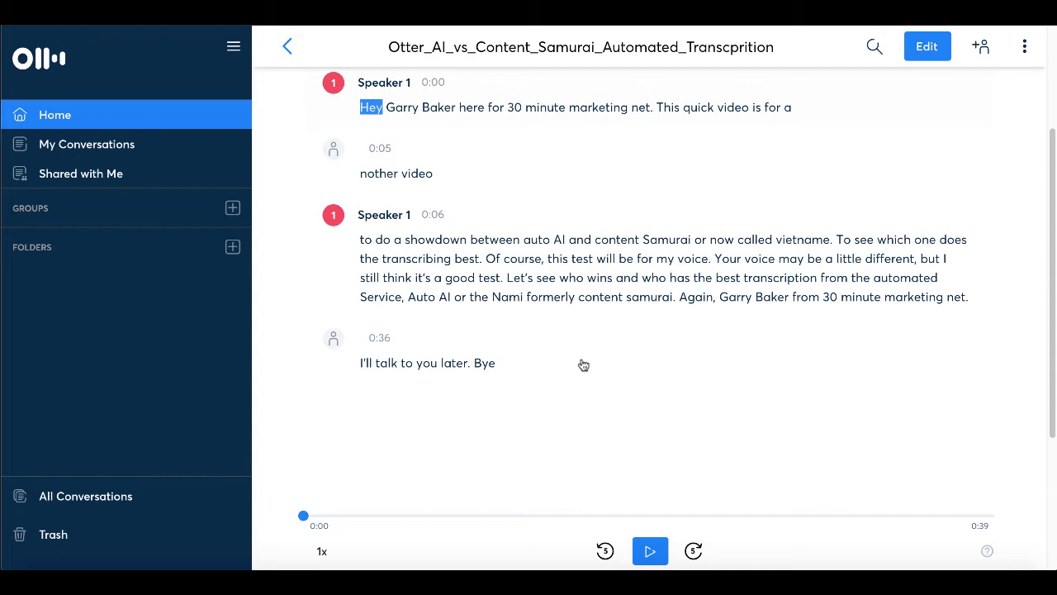
pyautogui.scroll(3, 584, 365)
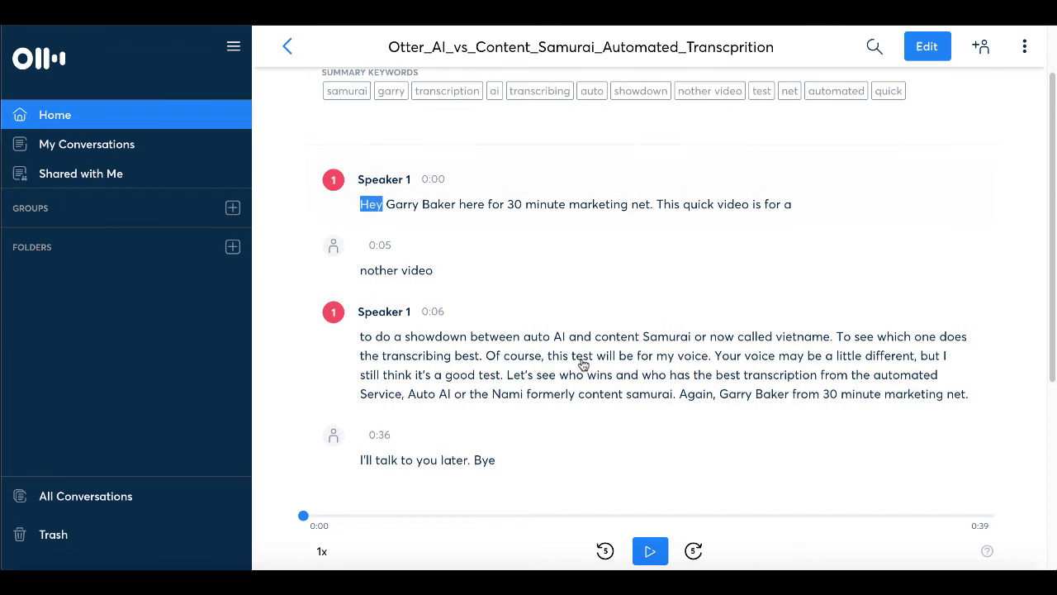
pyautogui.scroll(1, 583, 365)
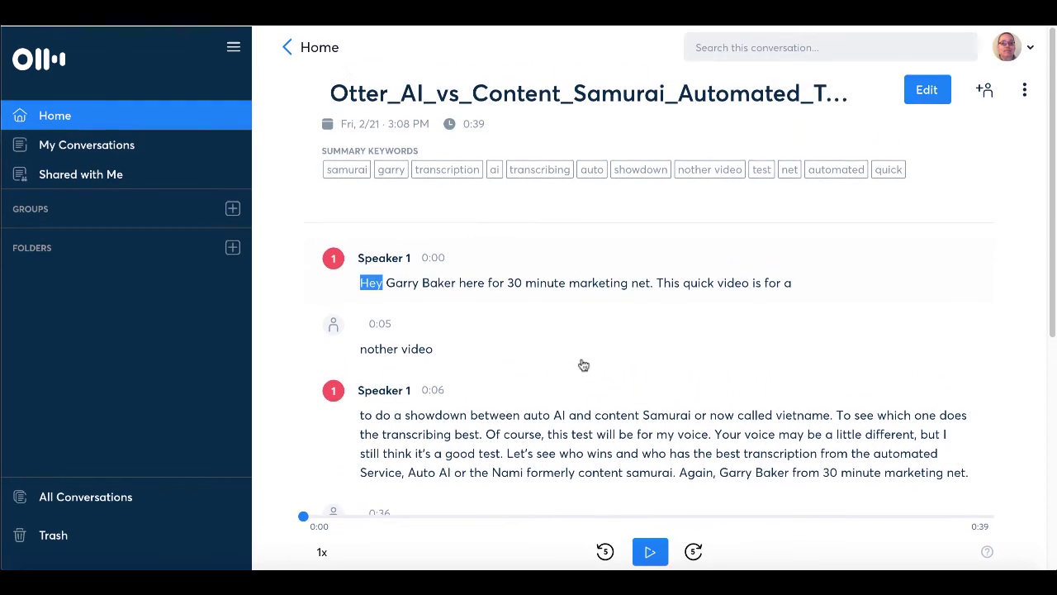
# - Return to the home page and reopen the imported conversation to review its transcript again
pyautogui.click(316, 48)
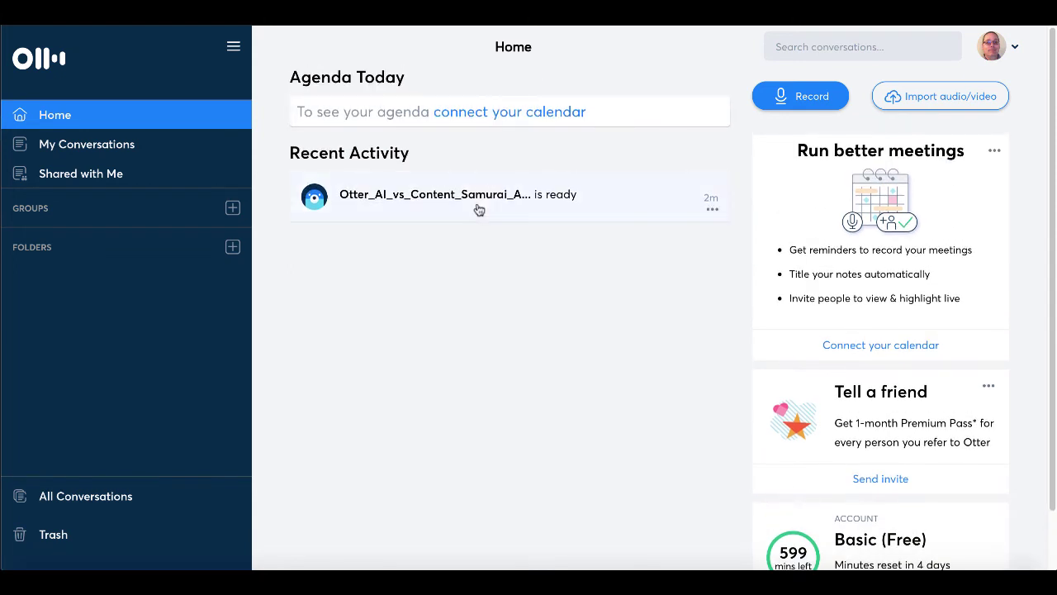
pyautogui.click(475, 208)
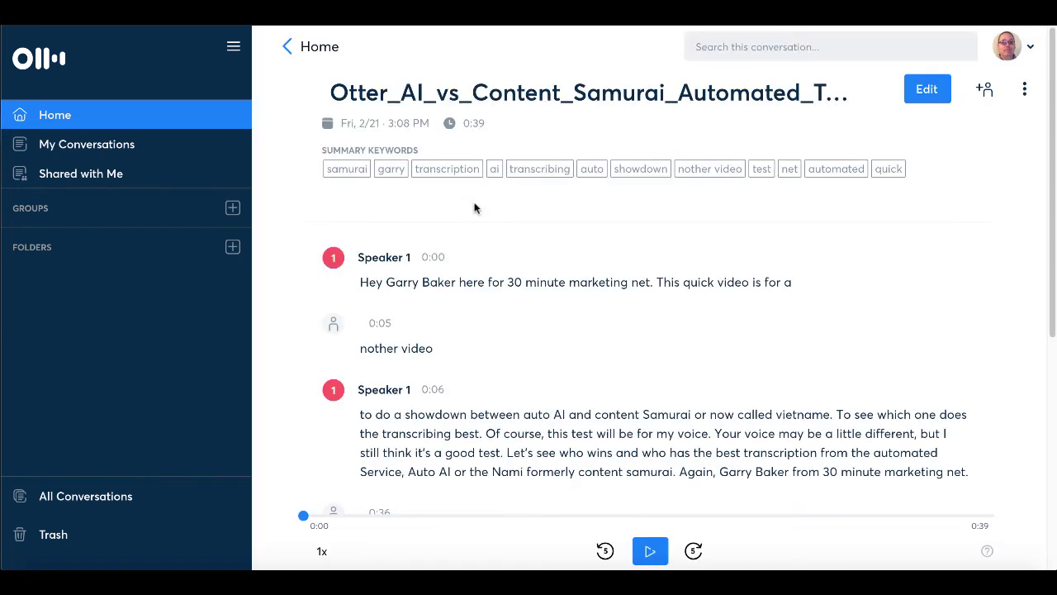
pyautogui.scroll(-2, 296, 303)
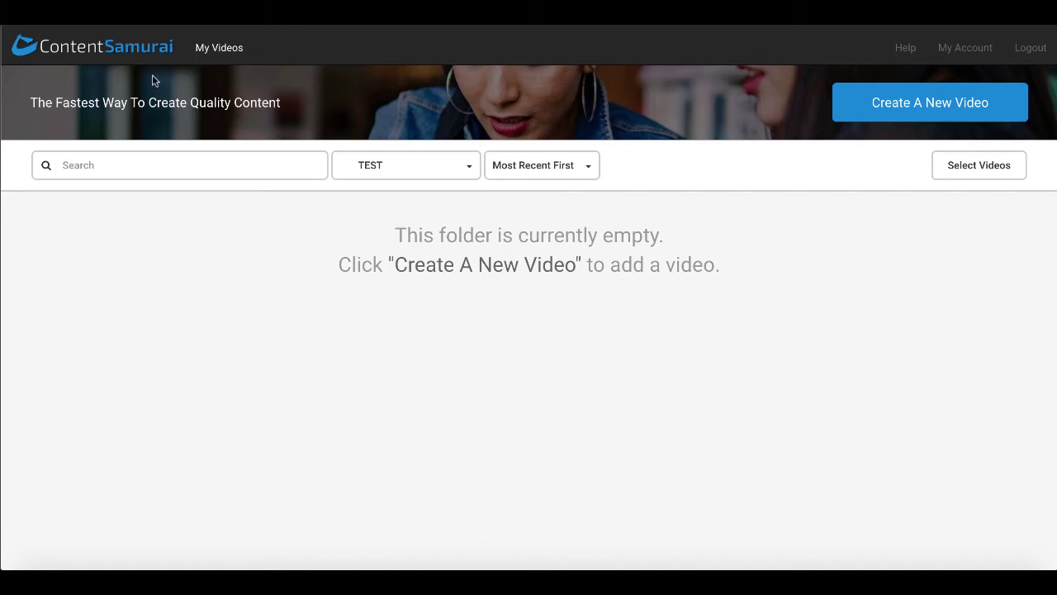
# - Switch to Content Samurai and create a new video with the Blue Bars template from the Influencer Video category
pyautogui.click(891, 105)
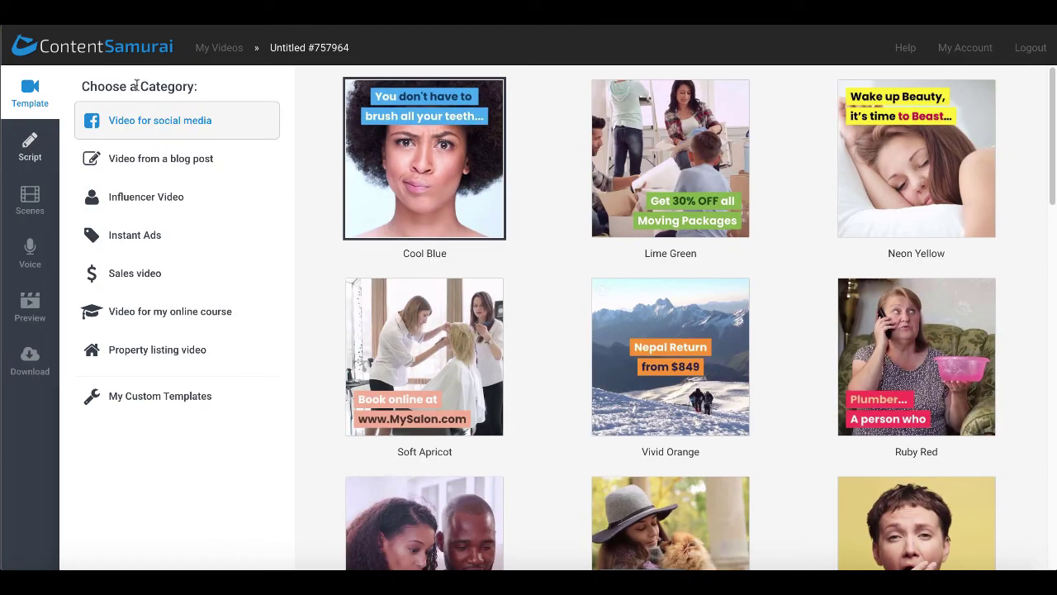
pyautogui.click(165, 197)
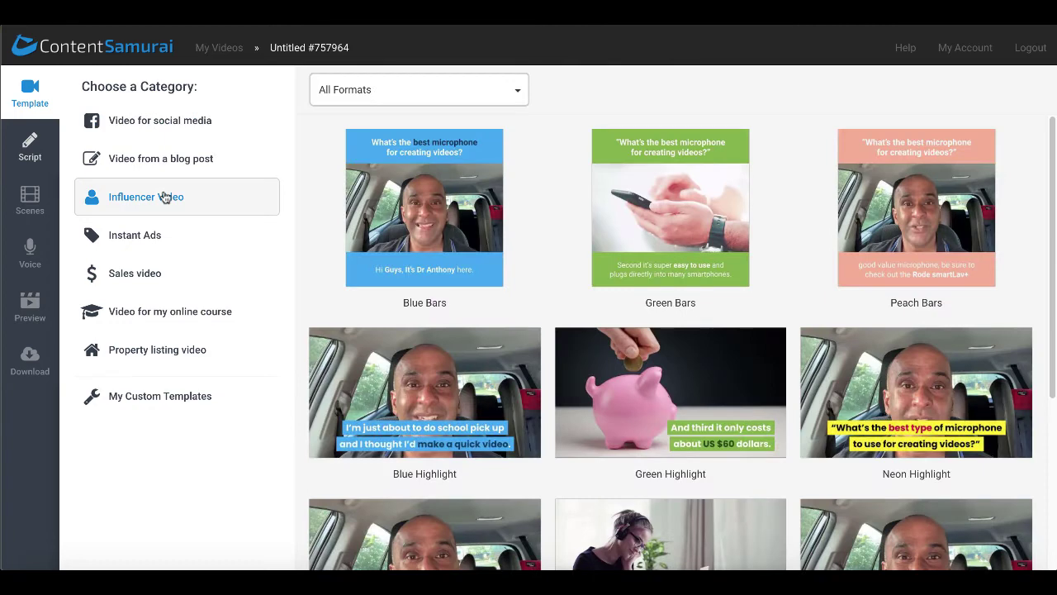
pyautogui.click(371, 208)
pyautogui.click(859, 450)
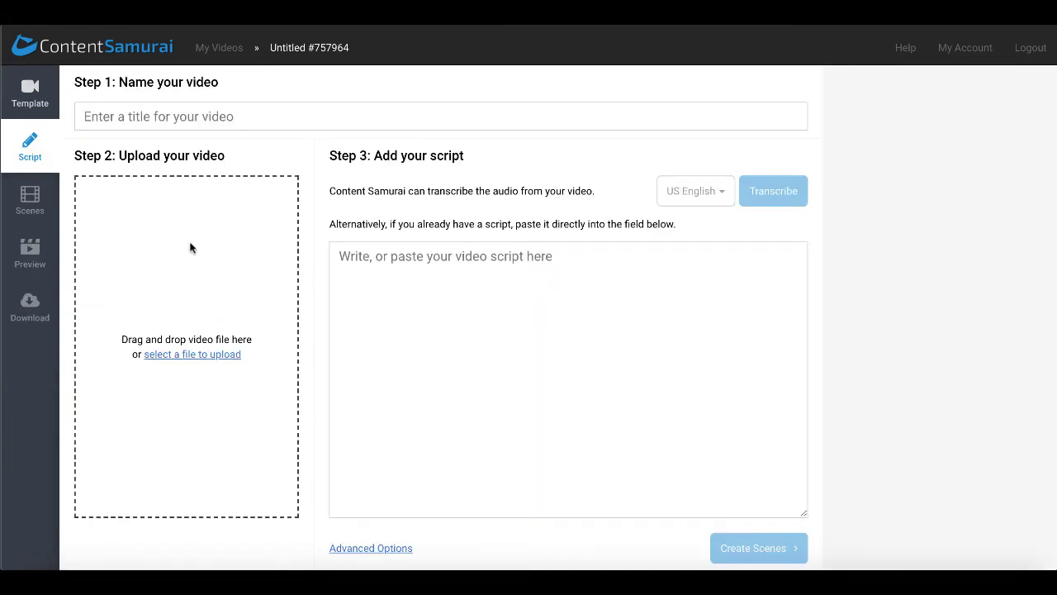
# - Name the video "test video 1" and upload Otter_AI_vs_Content_Samurai_Automated_Transcprition.mp4 from the Downloads folder
pyautogui.click(132, 109)
pyautogui.write('tes')
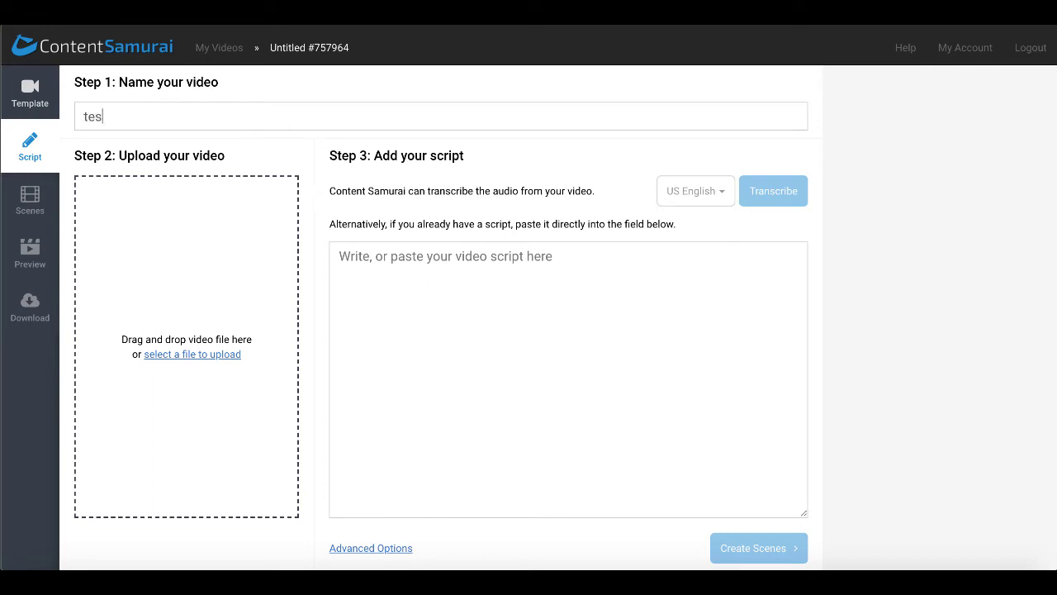
pyautogui.write('t video 1')
pyautogui.click(179, 355)
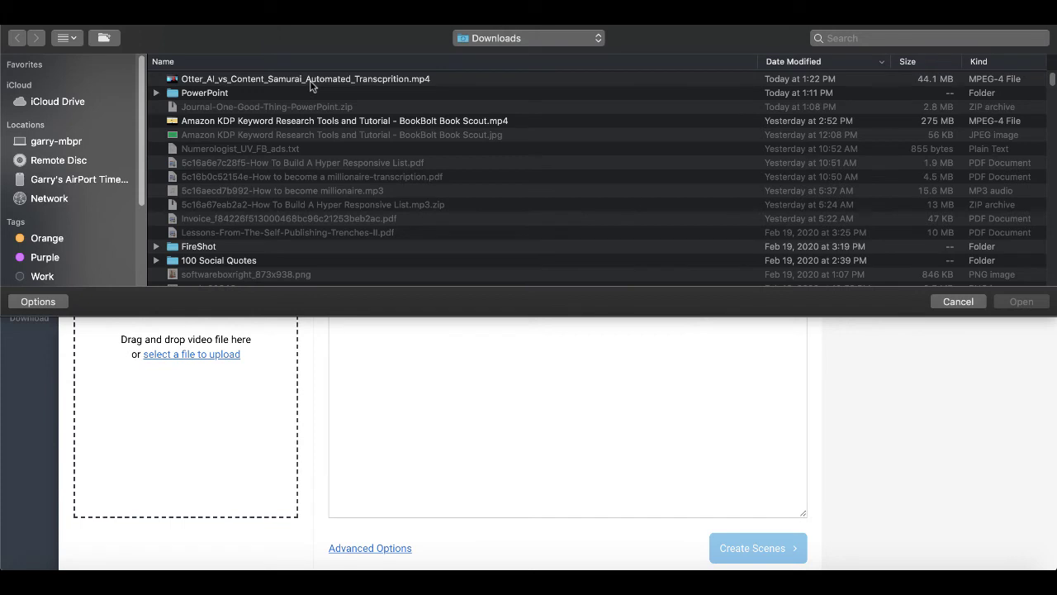
pyautogui.click(309, 80)
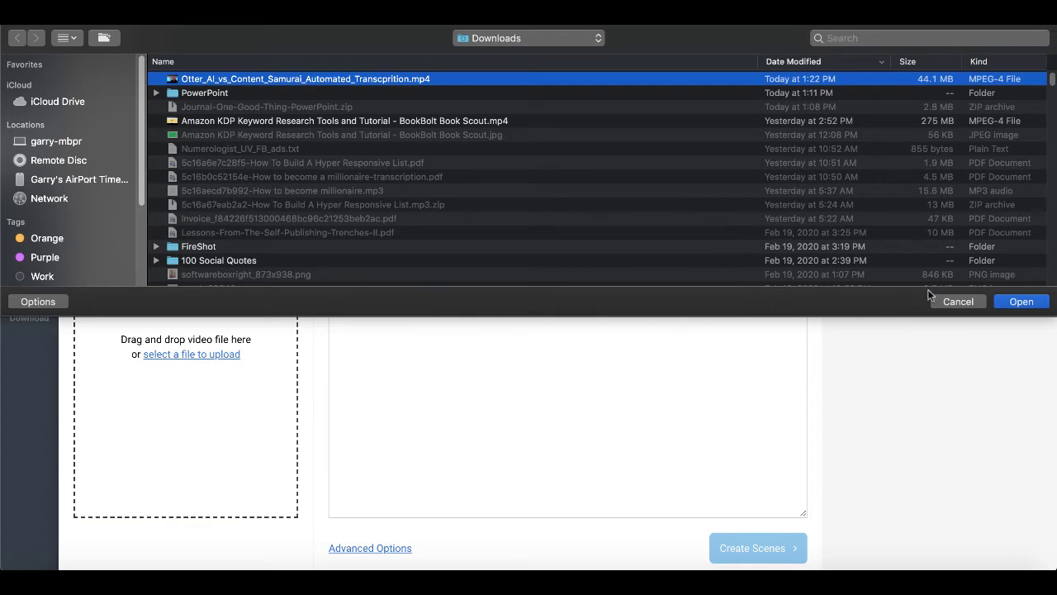
pyautogui.click(1009, 307)
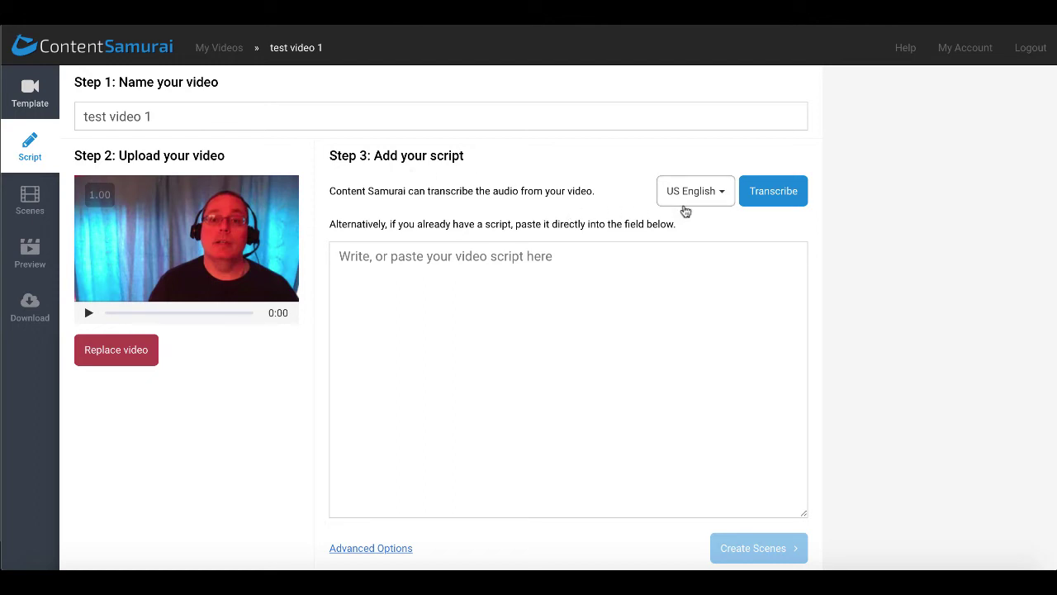
# - Transcribe the uploaded video's audio with the language set to US English and review the resulting script
pyautogui.click(721, 190)
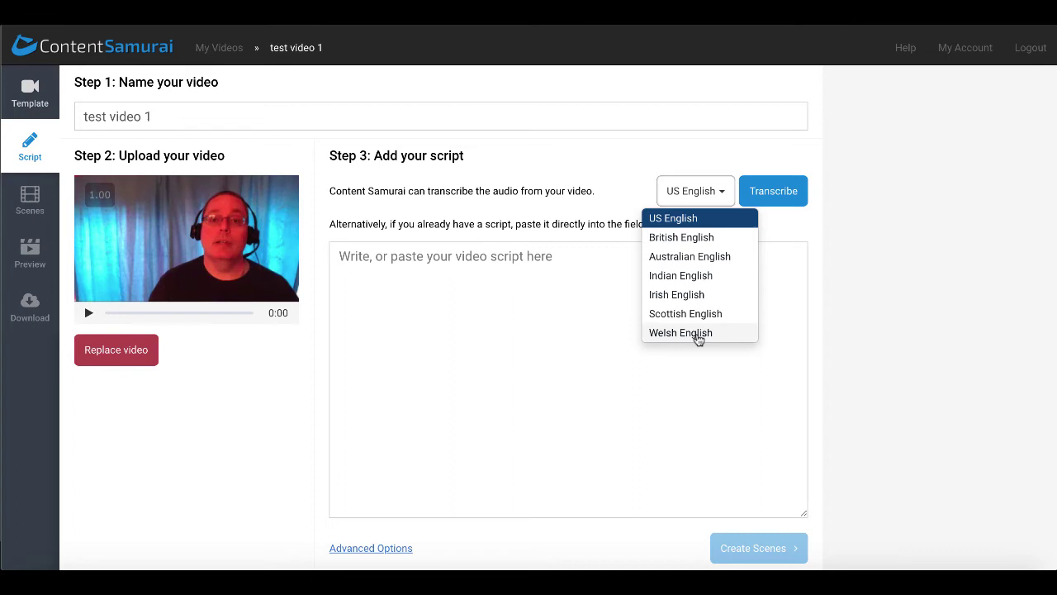
pyautogui.click(674, 218)
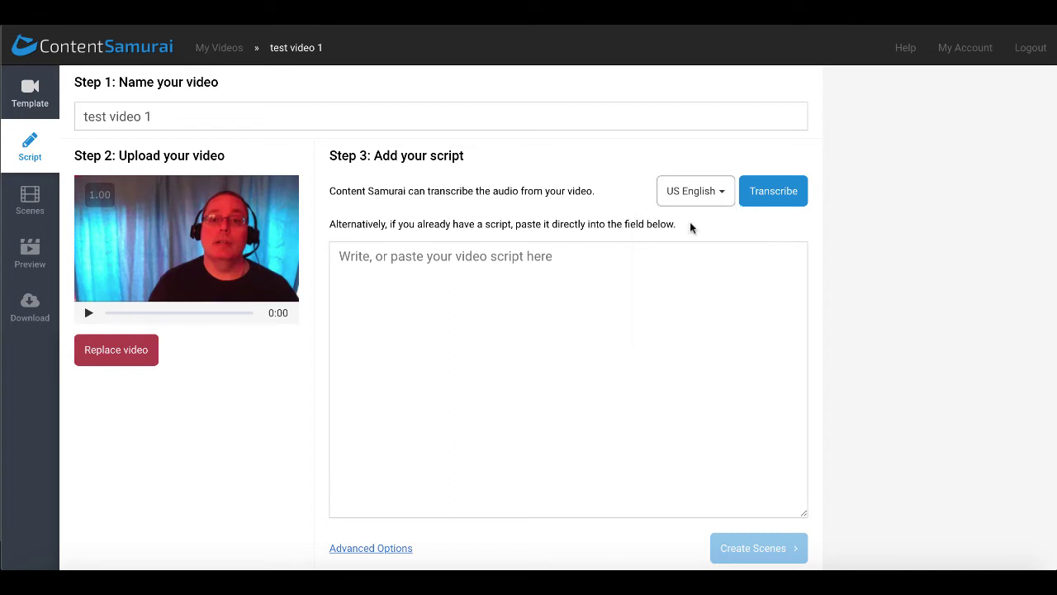
pyautogui.click(766, 198)
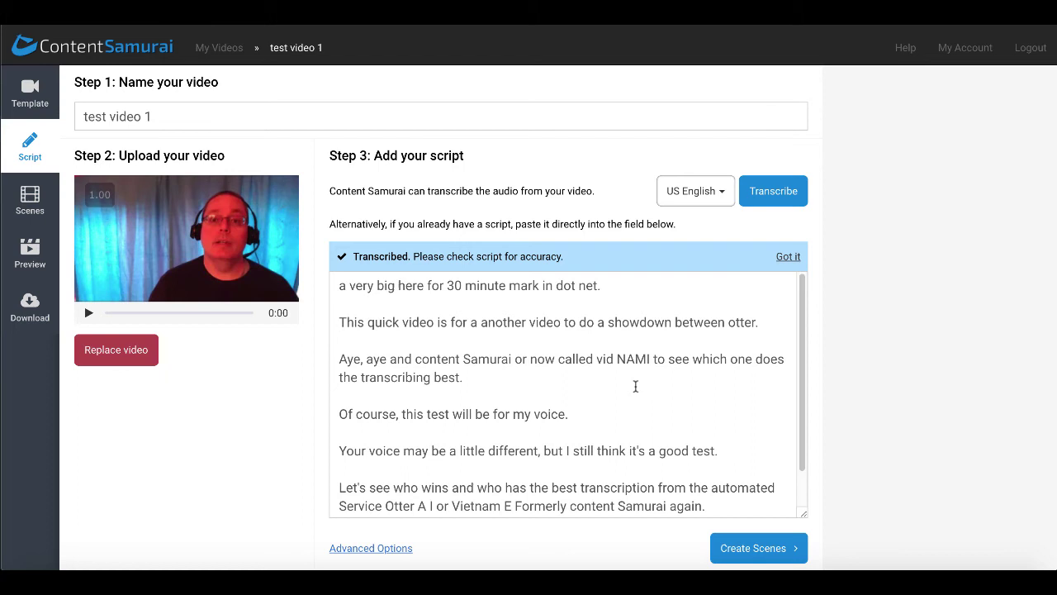
pyautogui.scroll(-2, 635, 386)
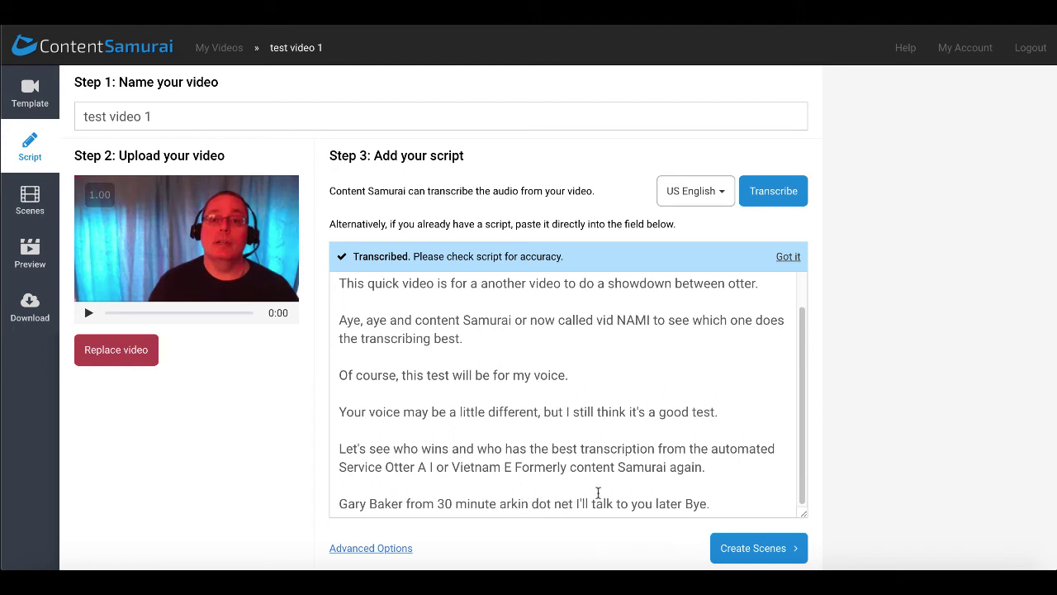
pyautogui.scroll(1, 598, 493)
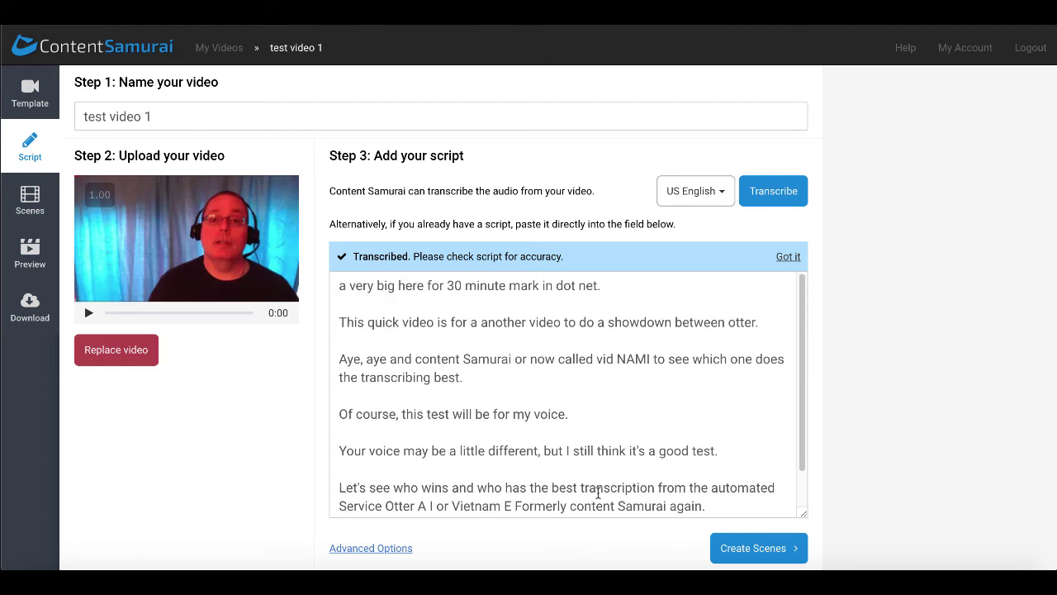